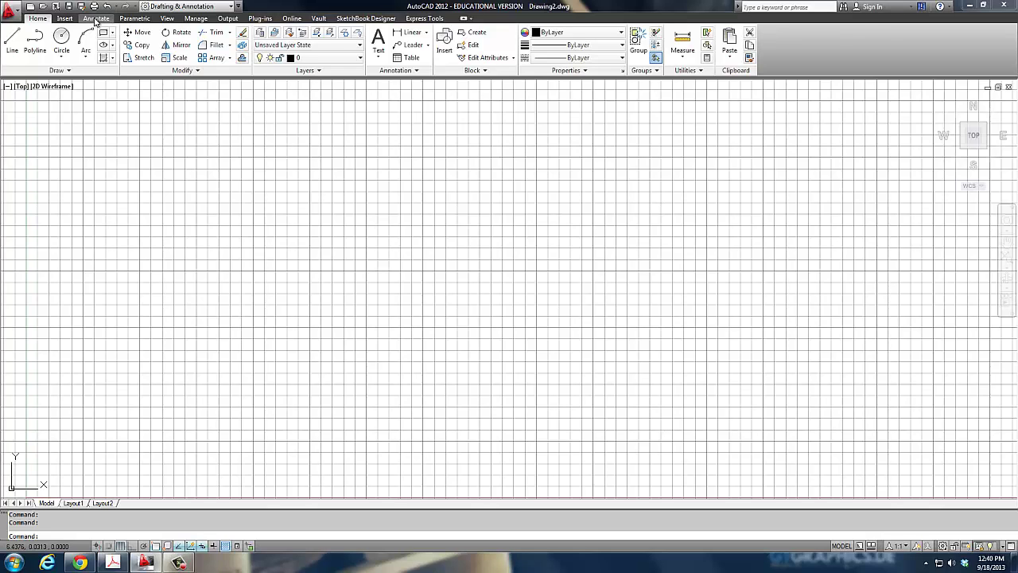
pyautogui.click(96, 18)
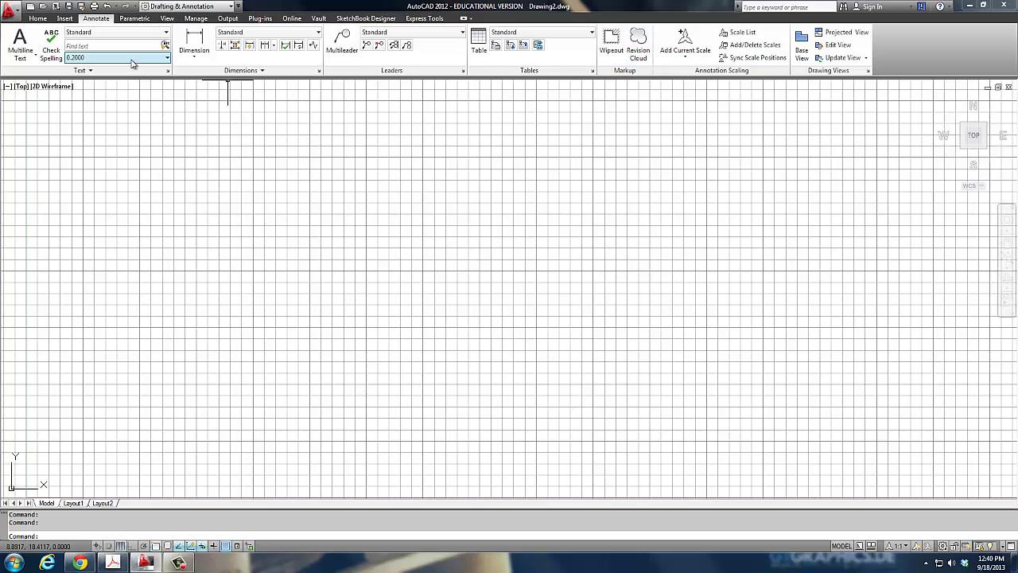
pyautogui.click(64, 18)
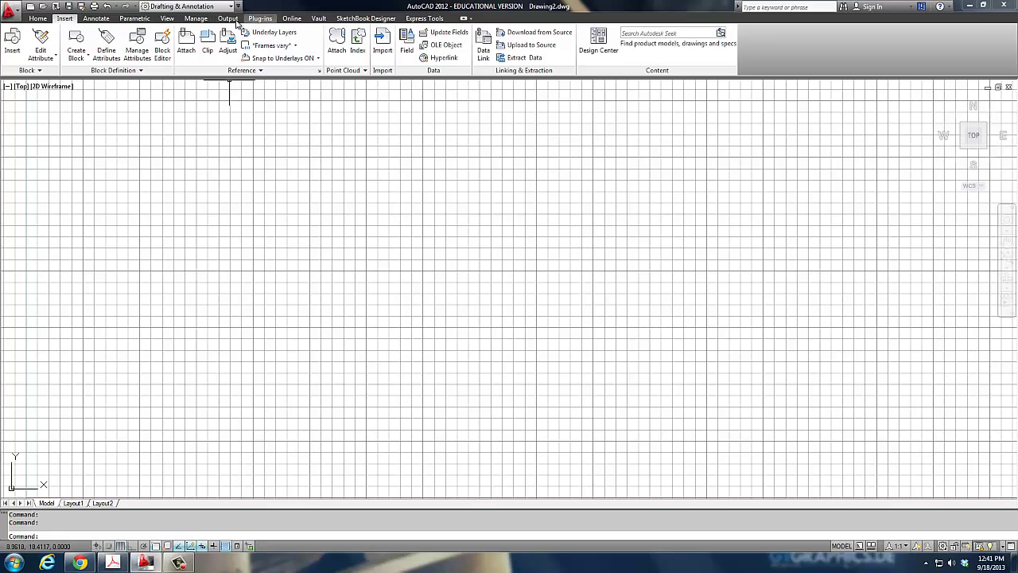
pyautogui.click(40, 20)
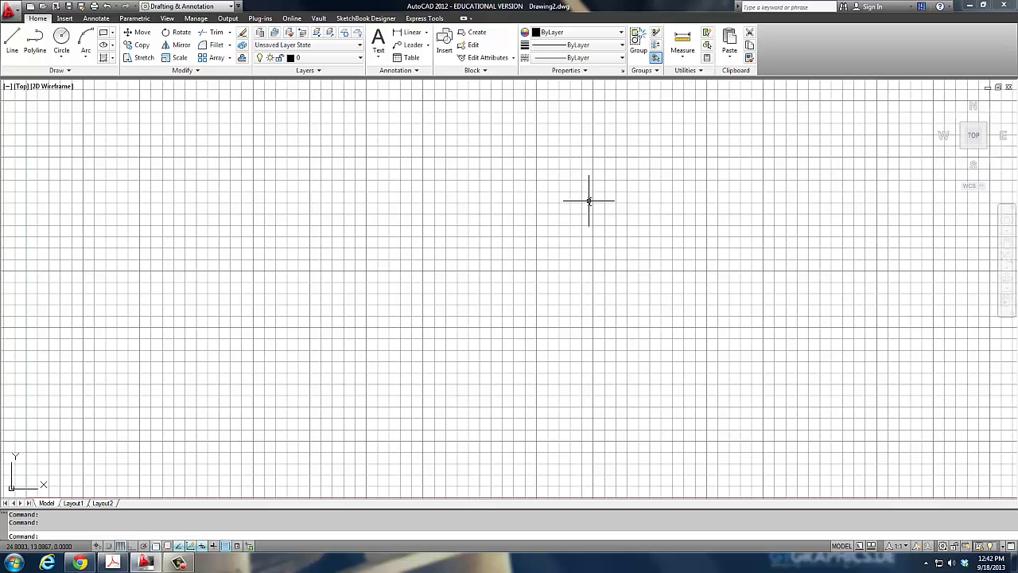
# View the Help browser and the command history text window, closing each and cancelling the stray selection window
pyautogui.click(325, 244)
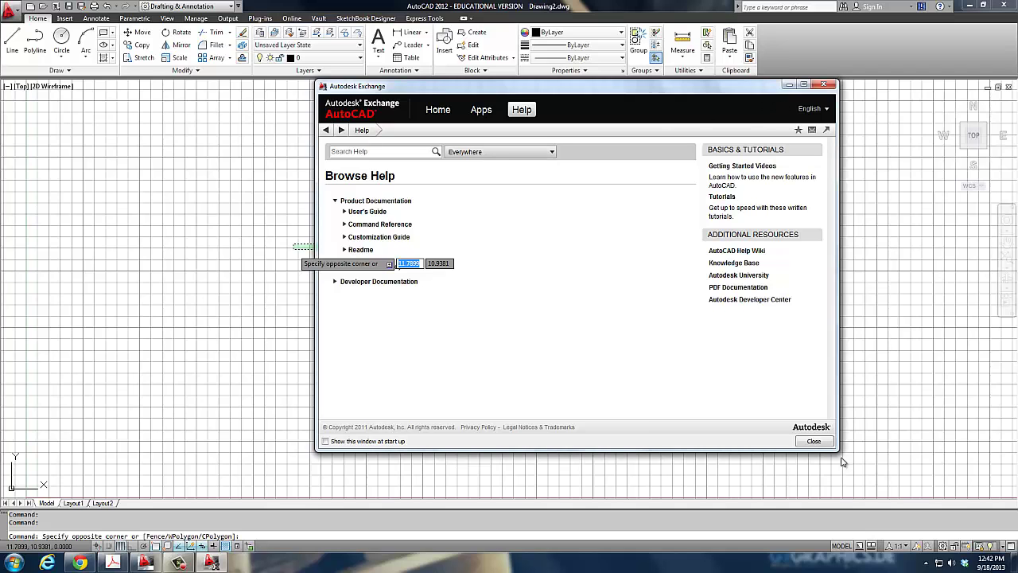
pyautogui.click(814, 441)
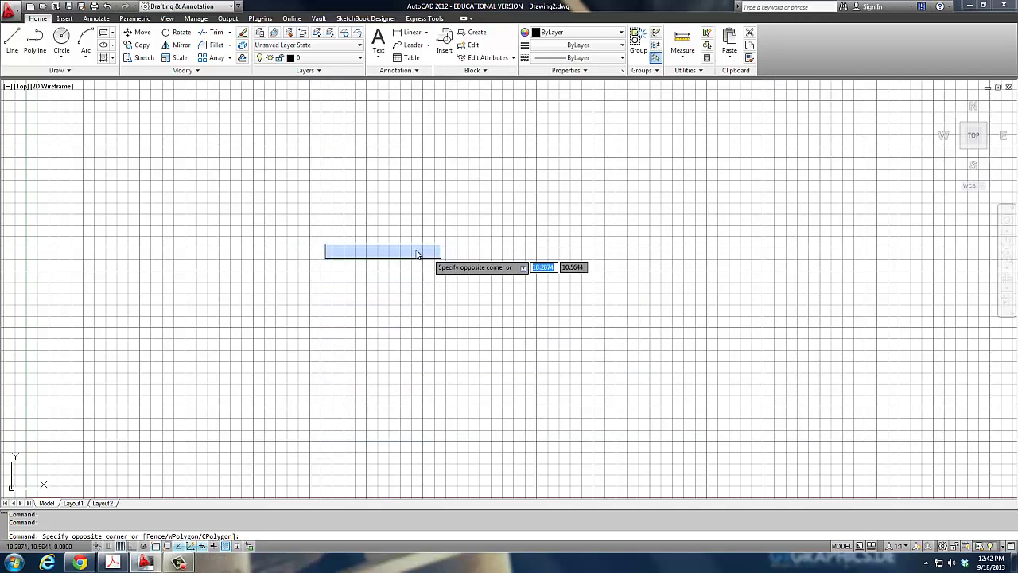
pyautogui.press('Escape')
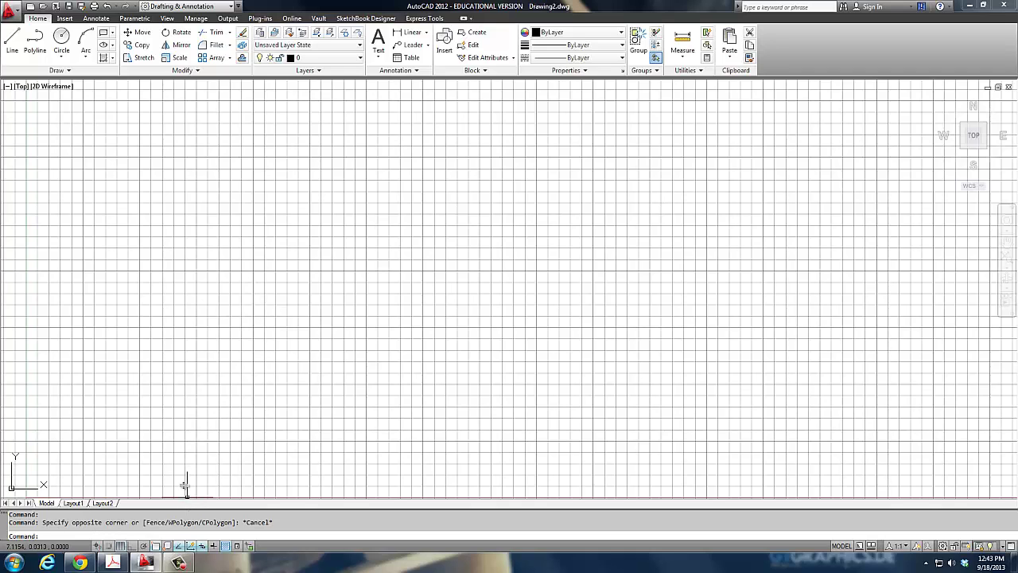
pyautogui.press('F2')
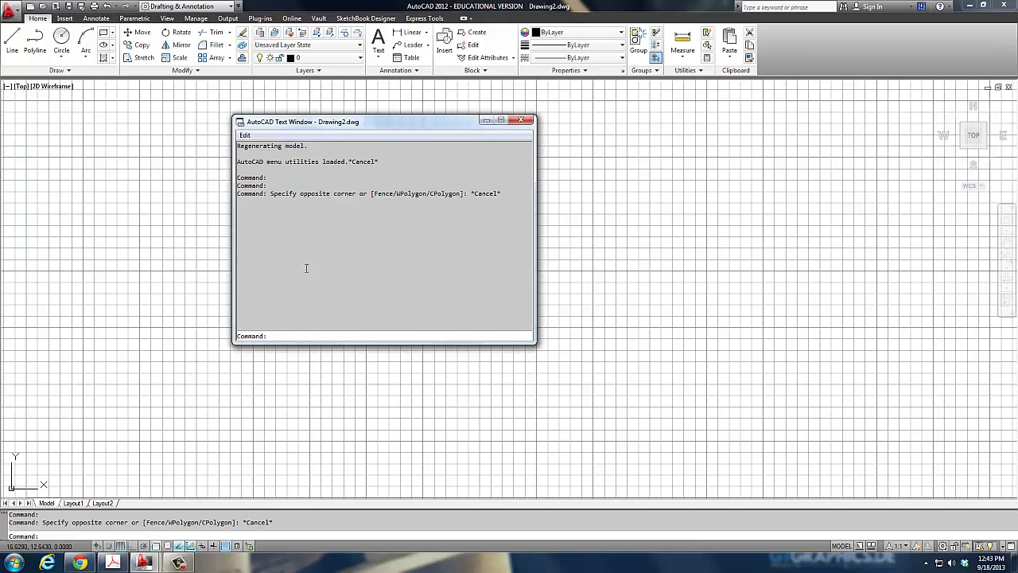
pyautogui.press('F2')
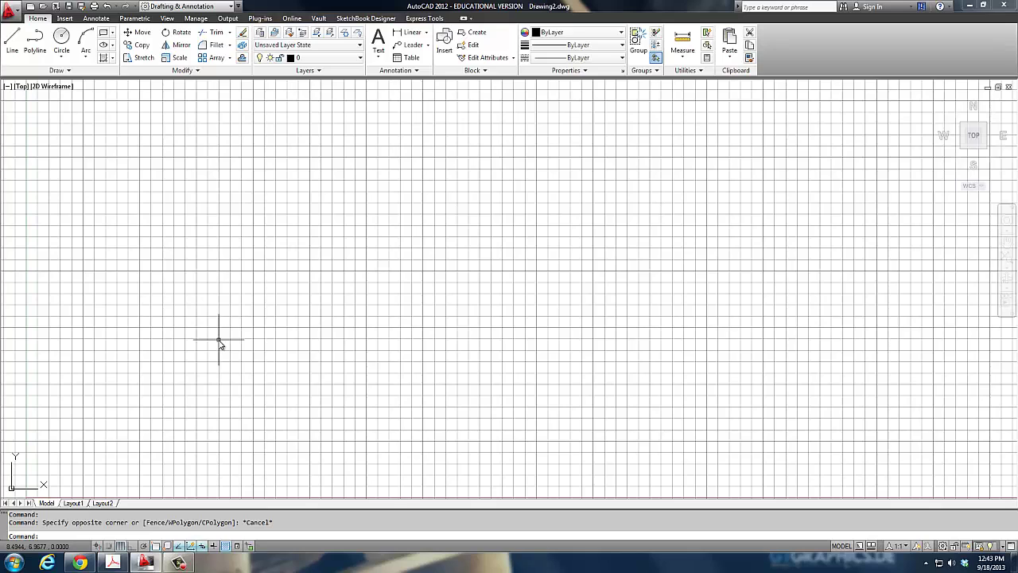
# Toggle 3D object snap, dynamic UCS and the grid display, returning each to its original setting
pyautogui.press('F4')
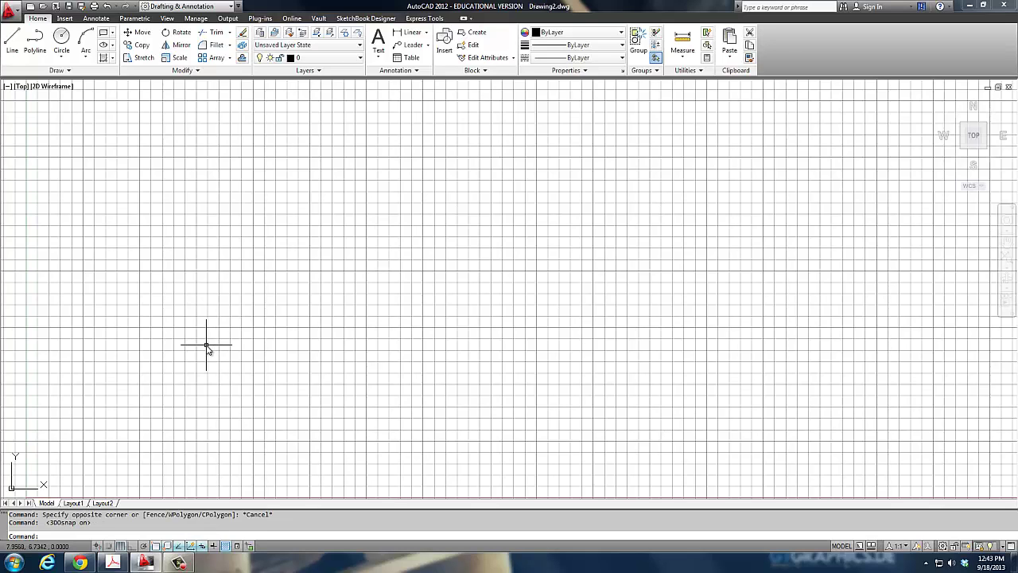
pyautogui.press('F4')
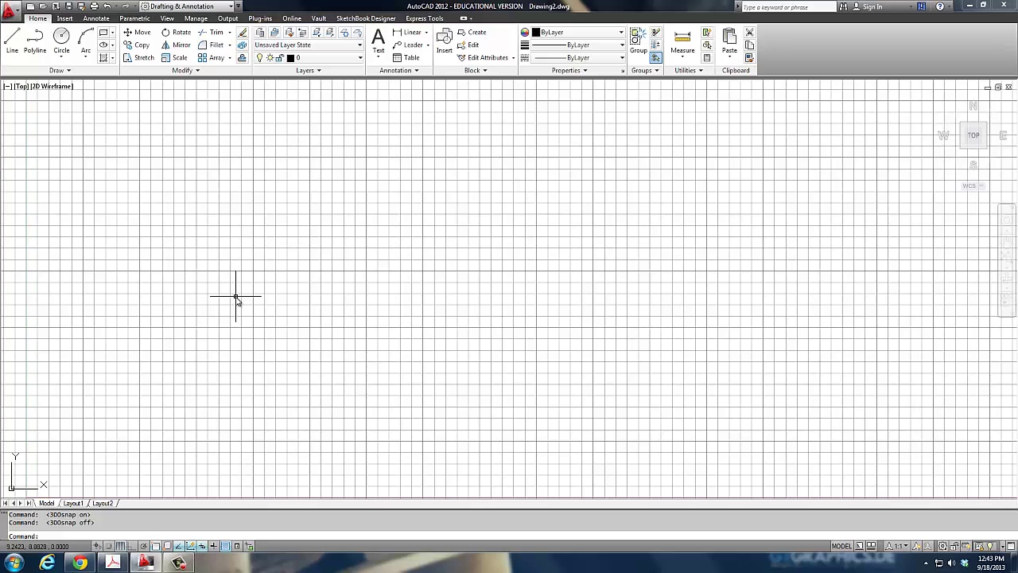
pyautogui.press('F6')
pyautogui.press('F6')
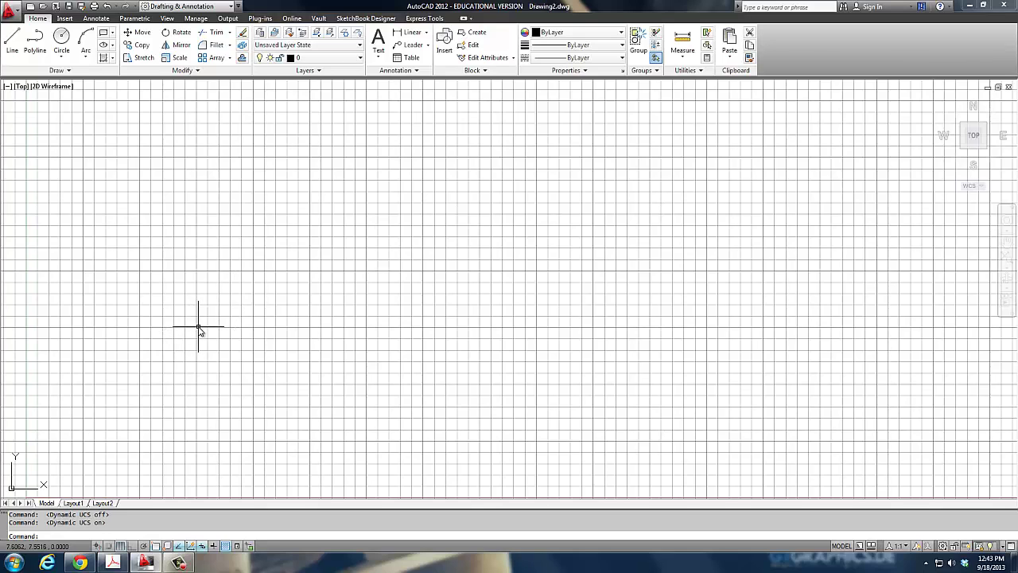
pyautogui.press('F7')
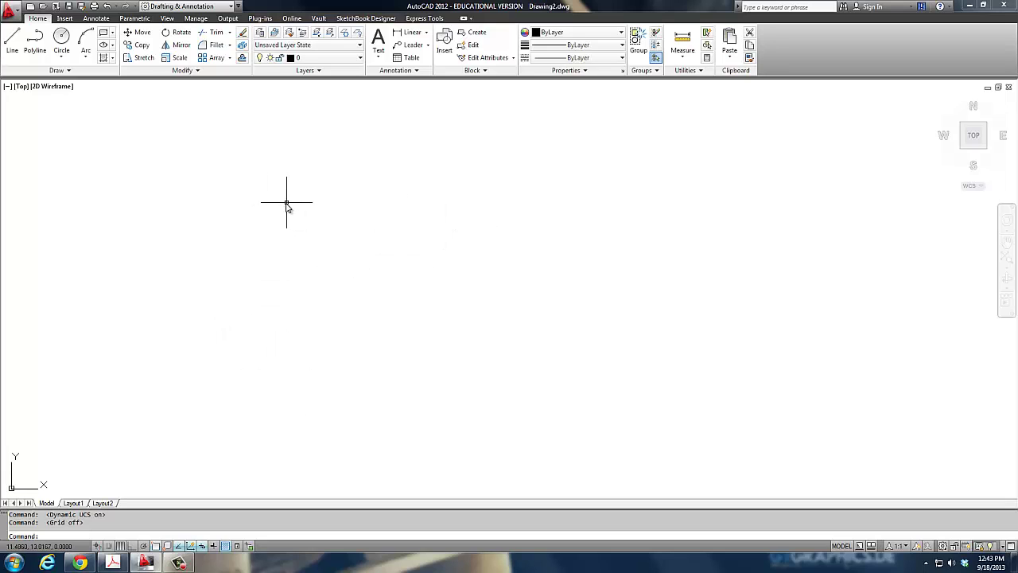
pyautogui.press('F7')
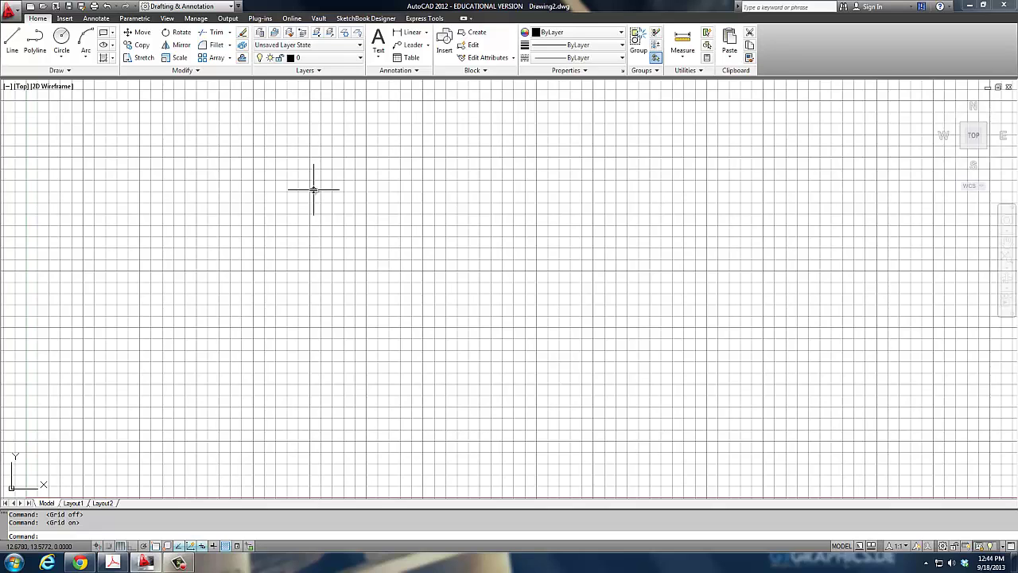
# Zoom the empty drawing with the All option and with the Extents option
pyautogui.write('z')
pyautogui.press('Return')
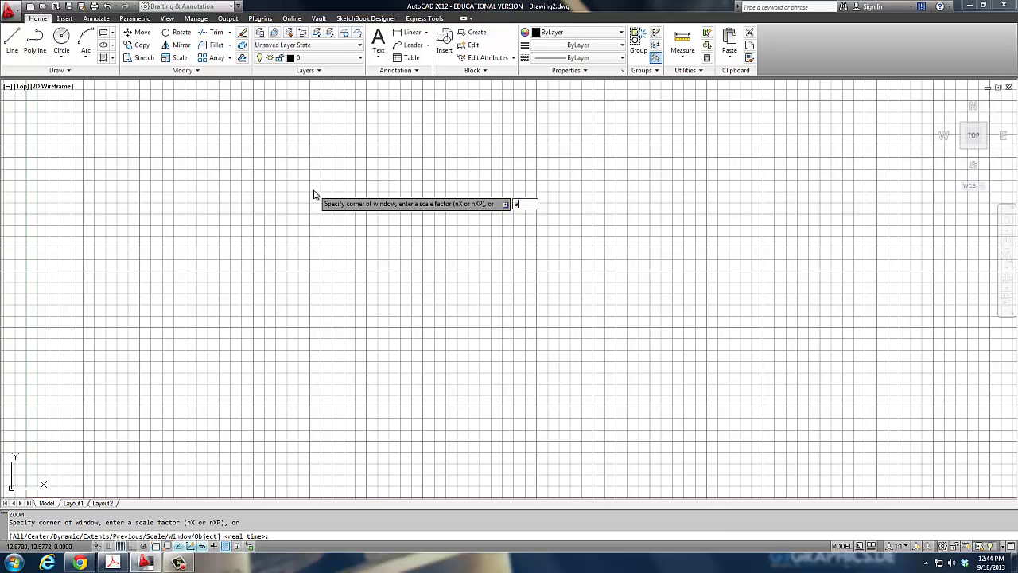
pyautogui.write('a')
pyautogui.press('Return')
pyautogui.write('z')
pyautogui.press('Return')
pyautogui.write('e')
pyautogui.press('Return')
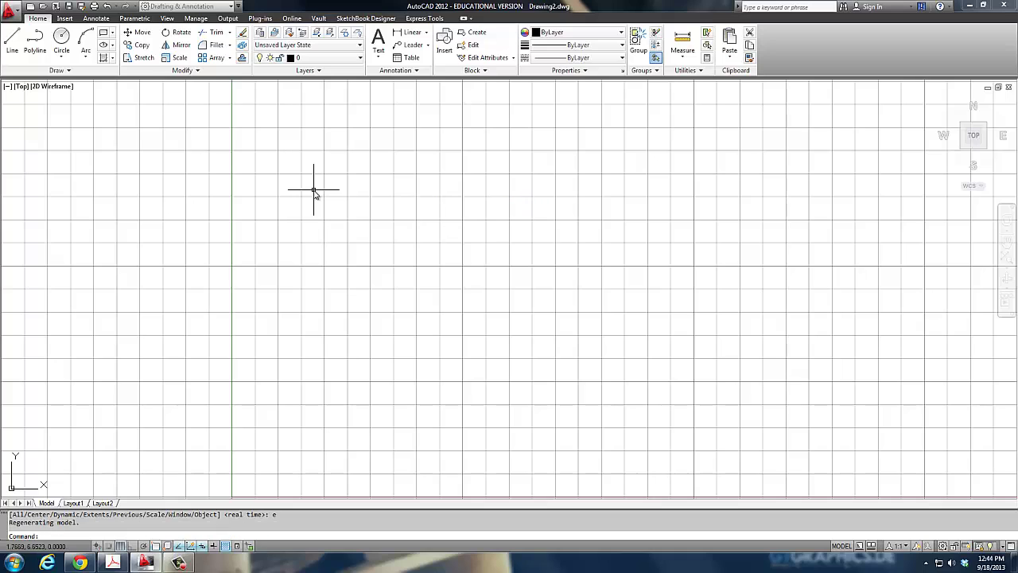
pyautogui.write('z')
pyautogui.press('Return')
pyautogui.write('e')
pyautogui.press('Return')
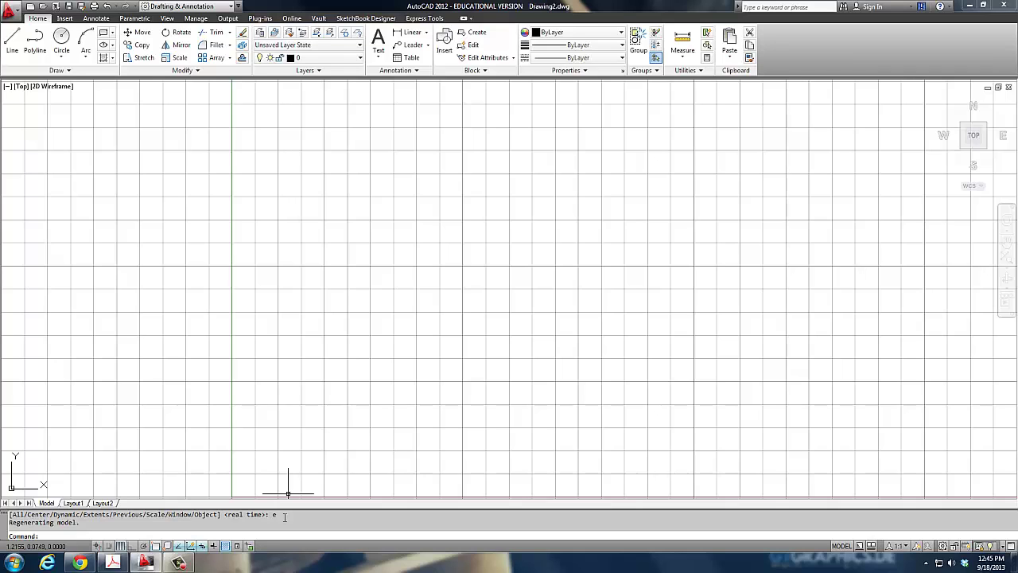
# Open the Layer Properties Manager to examine the layer list and its layer tools, and close it
pyautogui.write('la')
pyautogui.press('Return')
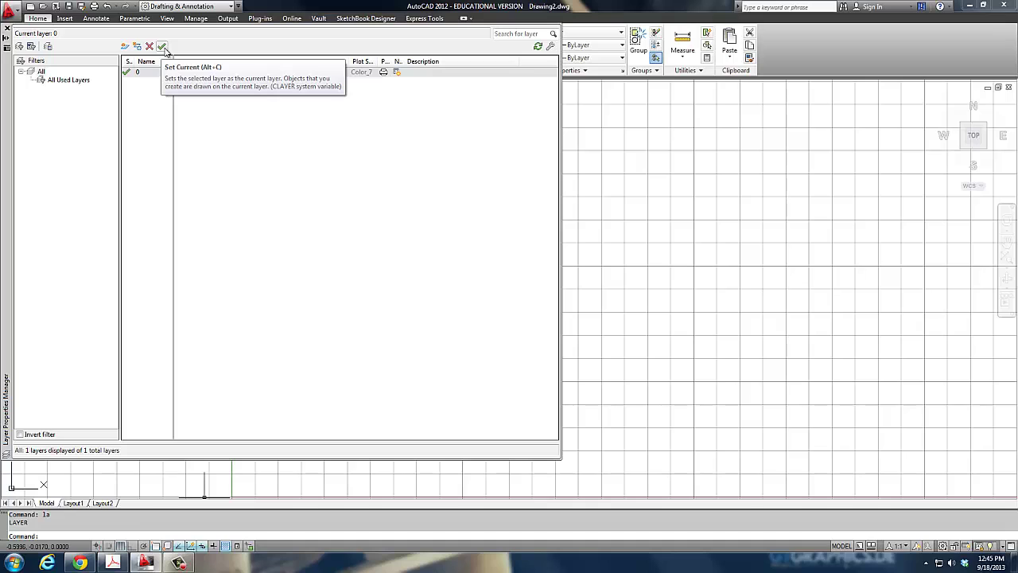
pyautogui.click(8, 29)
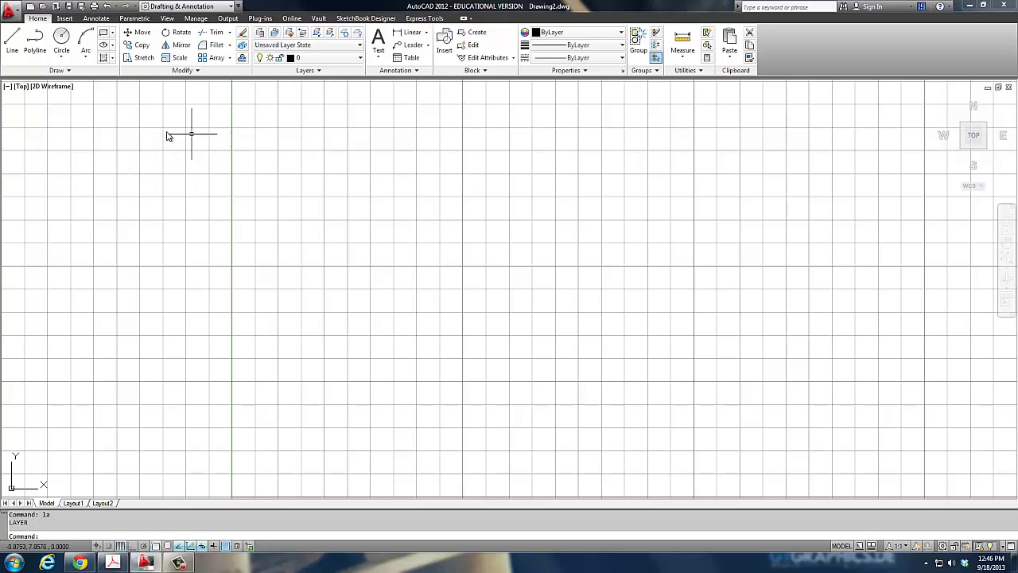
# Start opening an existing drawing and browse the shared S: drive to the AutoCAD Excercises folder inside 1-Pre-Engineering
pyautogui.click(43, 8)
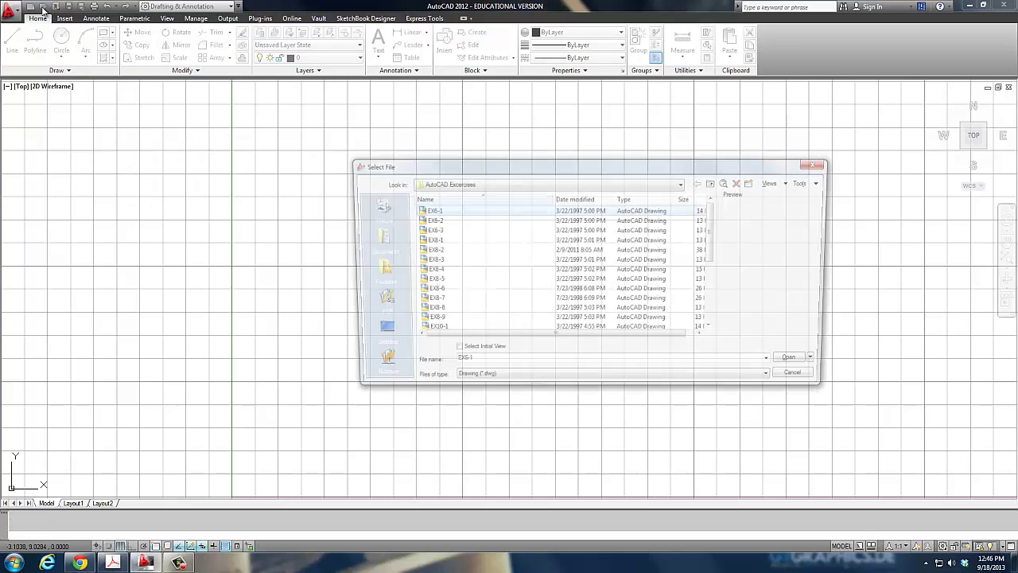
pyautogui.click(474, 185)
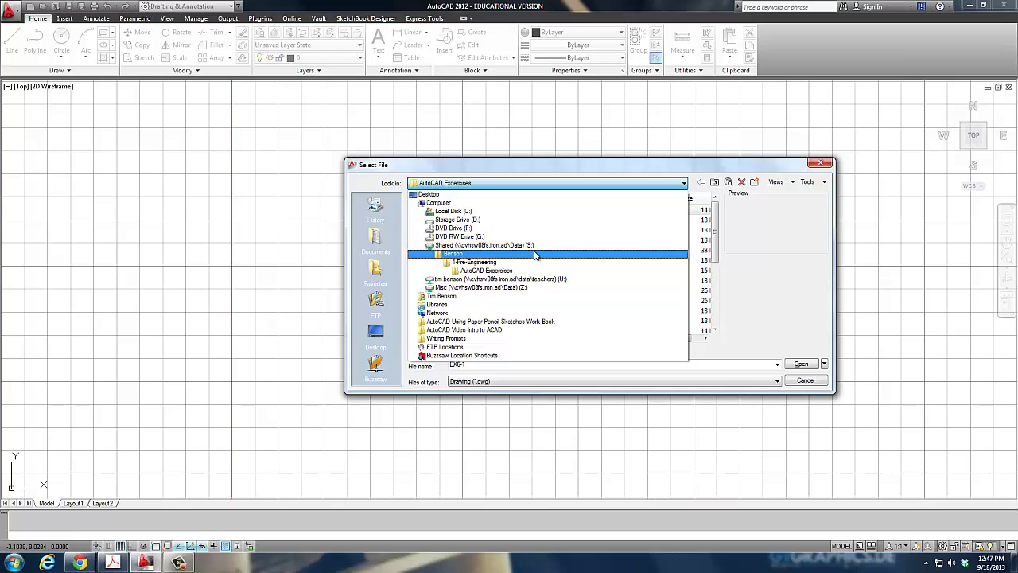
pyautogui.click(452, 254)
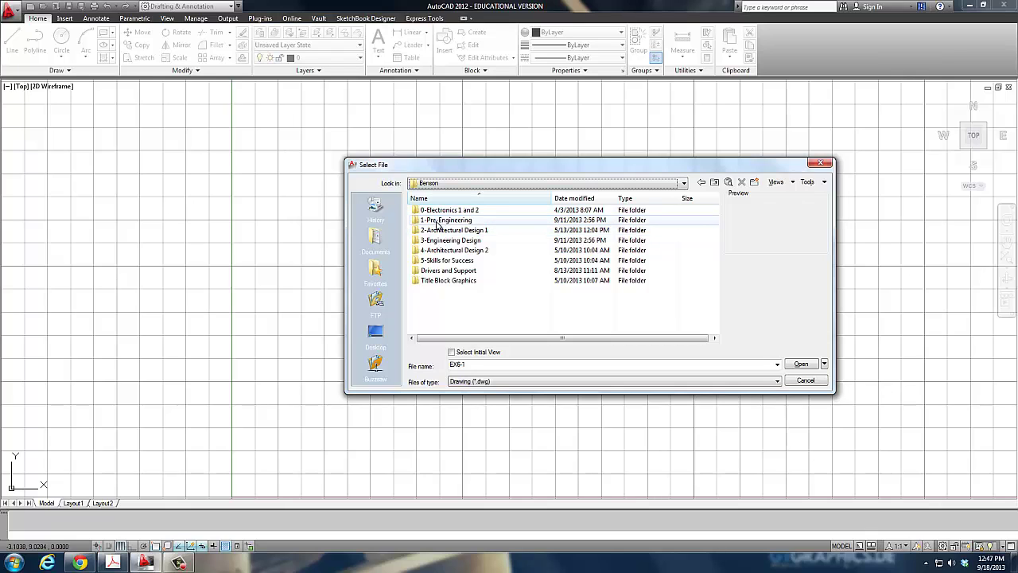
pyautogui.click(437, 224)
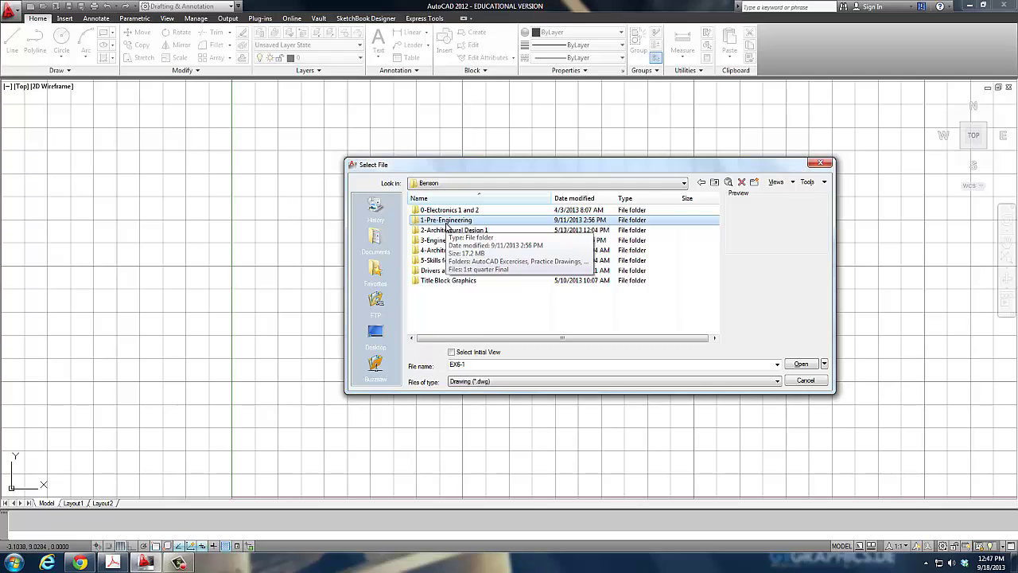
pyautogui.doubleClick(445, 224)
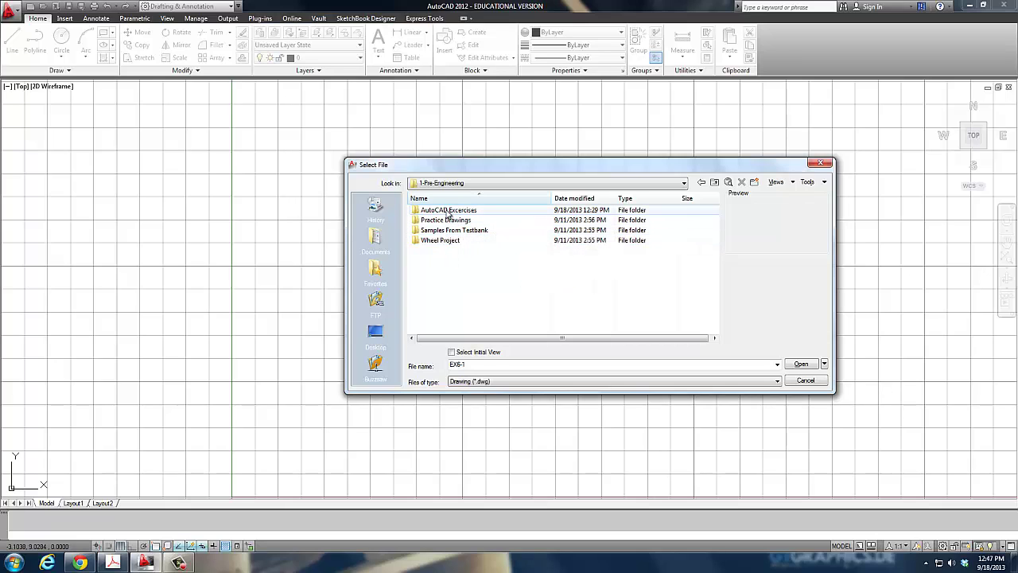
pyautogui.doubleClick(447, 212)
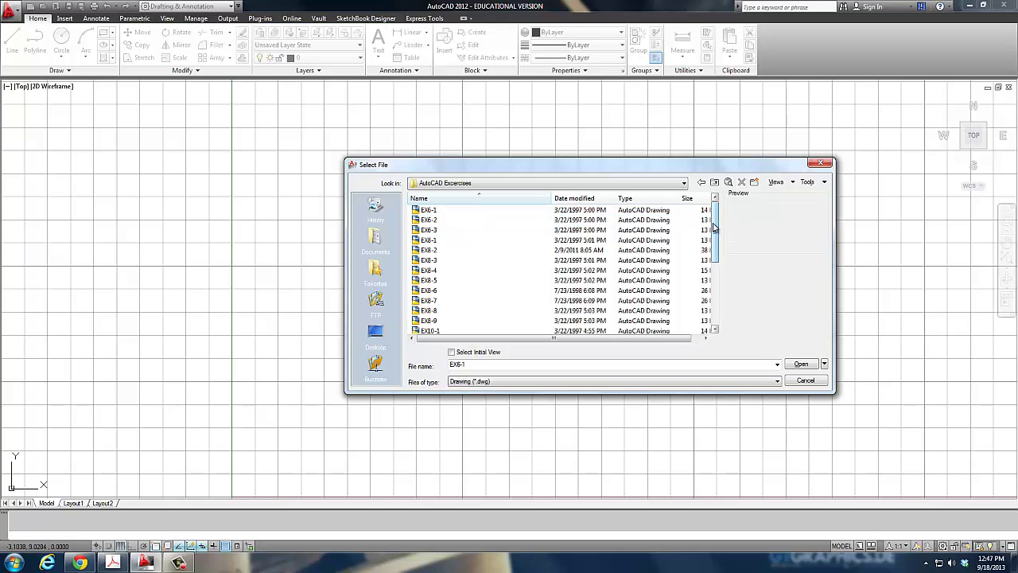
# Open the EX18-1 drawing as read-only and turn off its grid
pyautogui.moveTo(714, 228); pyautogui.dragTo(672, 227)
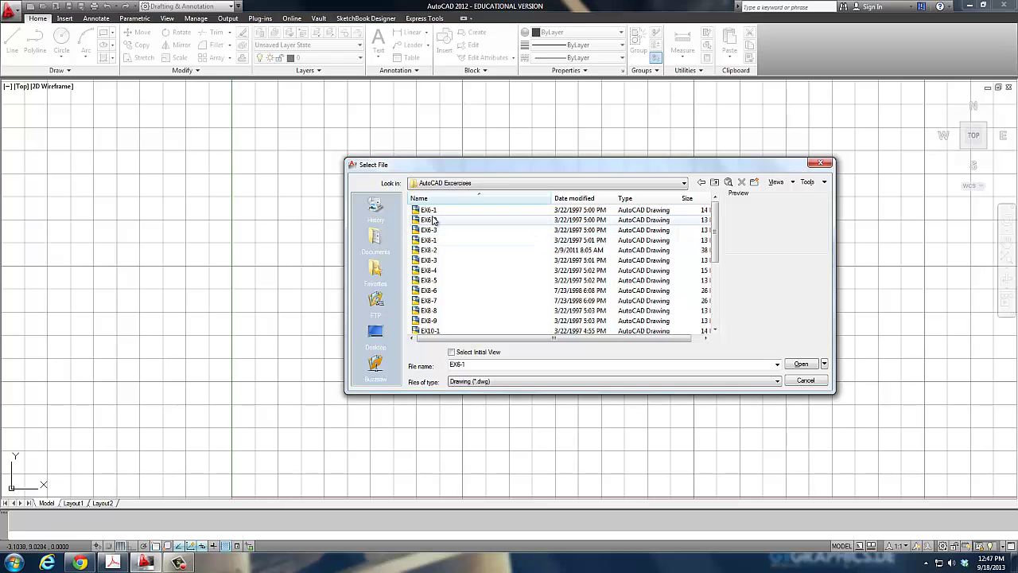
pyautogui.moveTo(434, 219)
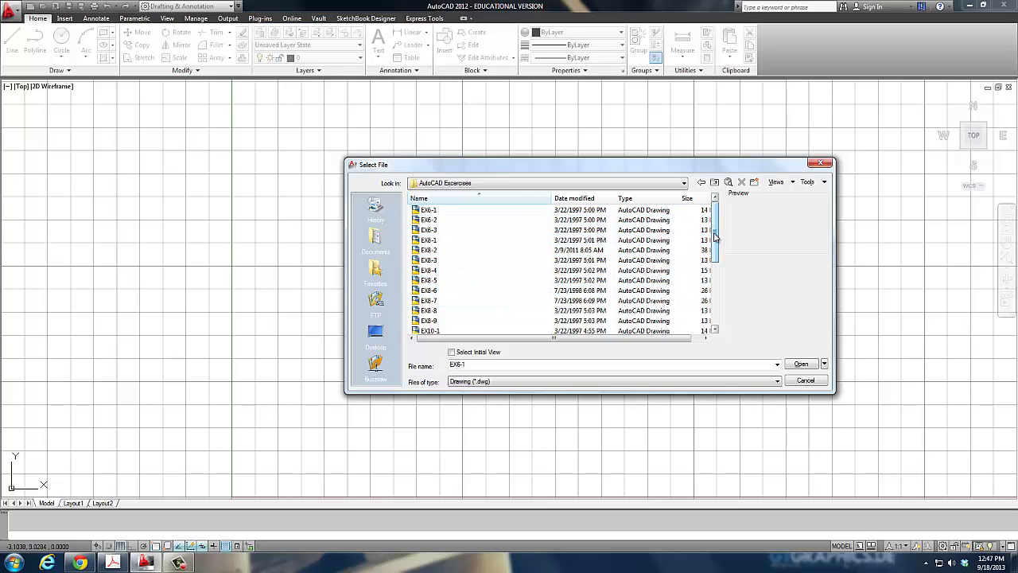
pyautogui.moveTo(714, 236); pyautogui.dragTo(721, 278)
pyautogui.click(437, 321)
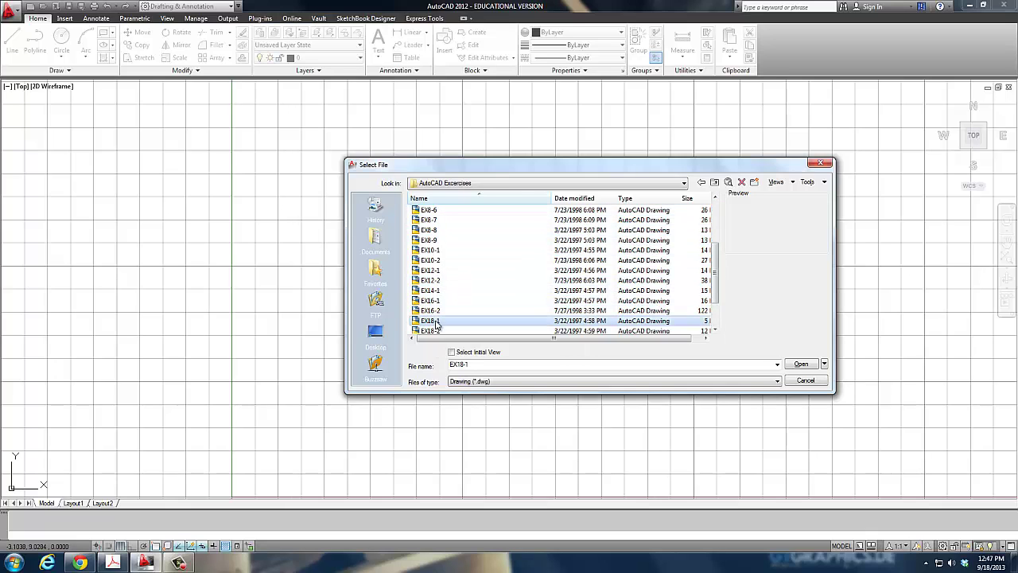
pyautogui.click(811, 367)
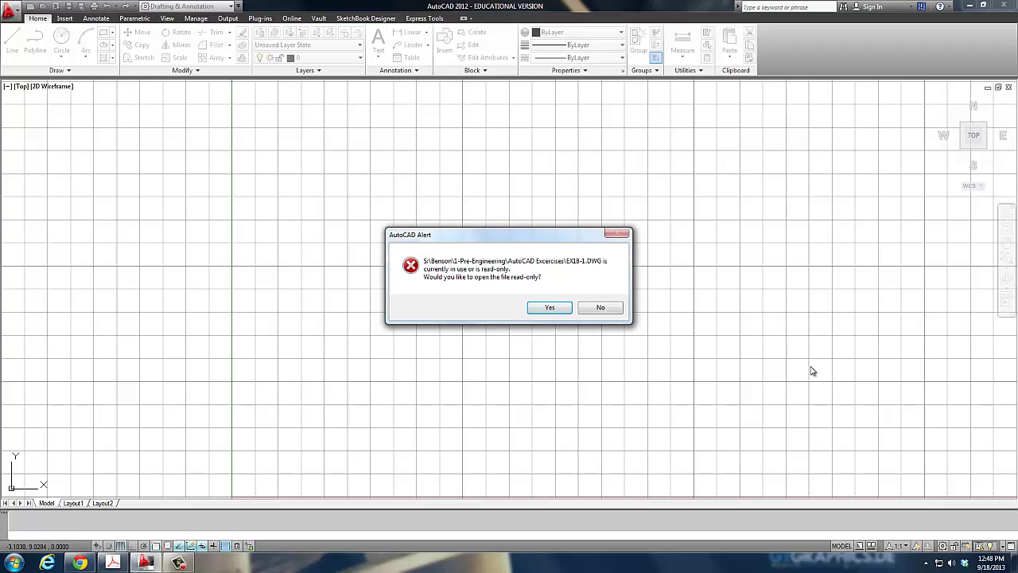
pyautogui.click(555, 308)
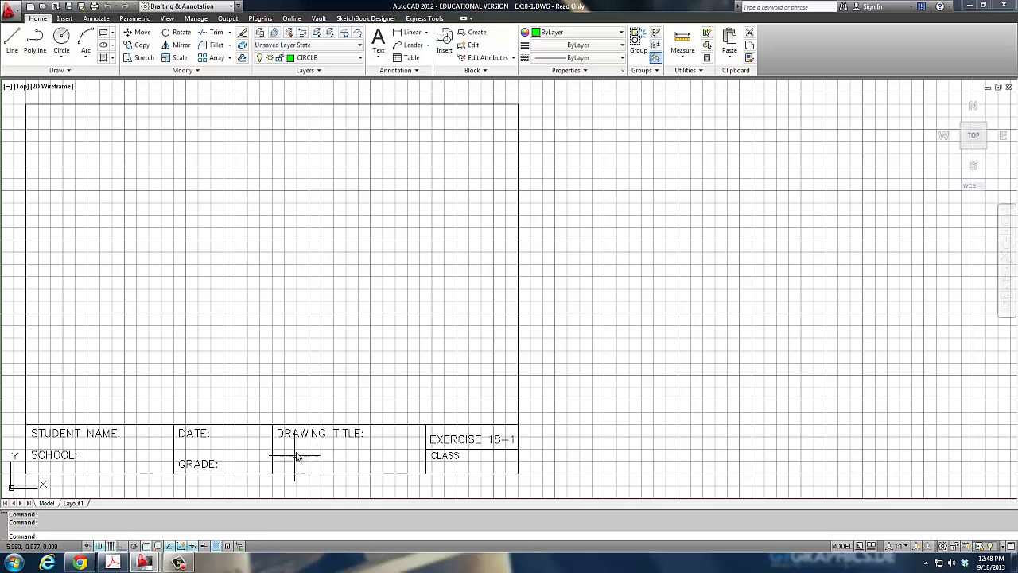
pyautogui.press('F7')
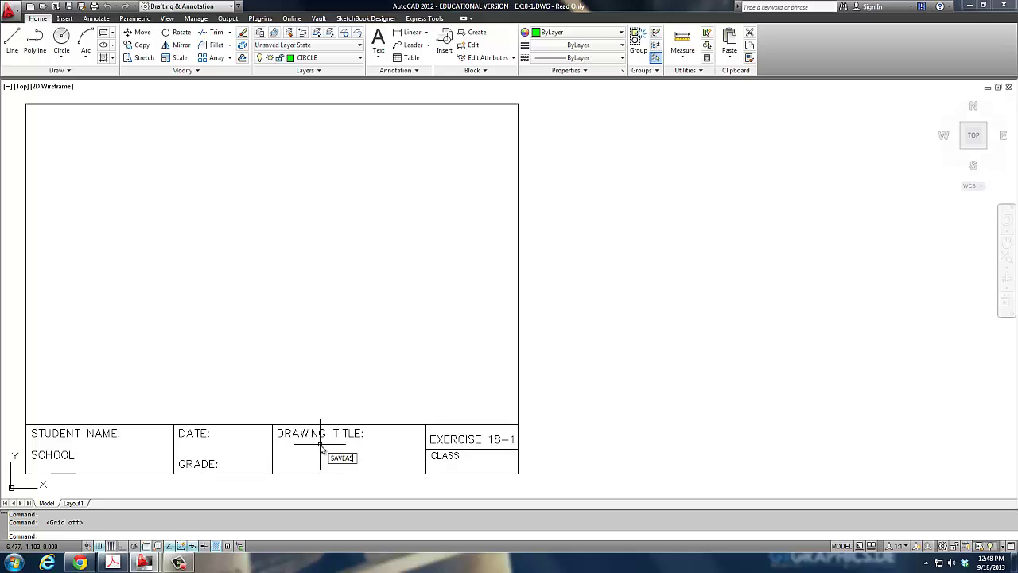
# Save a copy of the drawing as EX18-1 in the 1- Pre-Engineering folder on the personal U: network drive
pyautogui.press('Return')
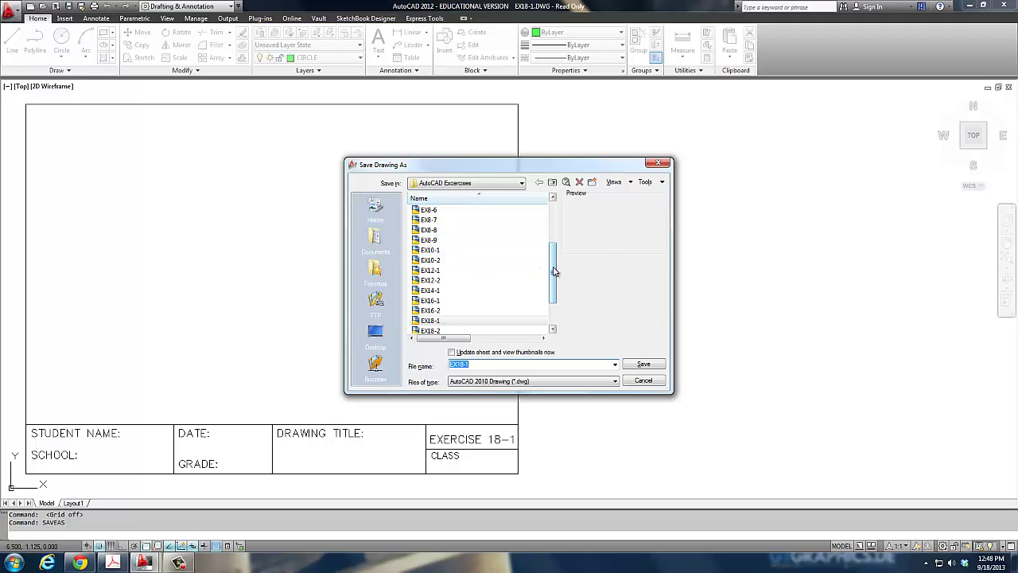
pyautogui.click(521, 183)
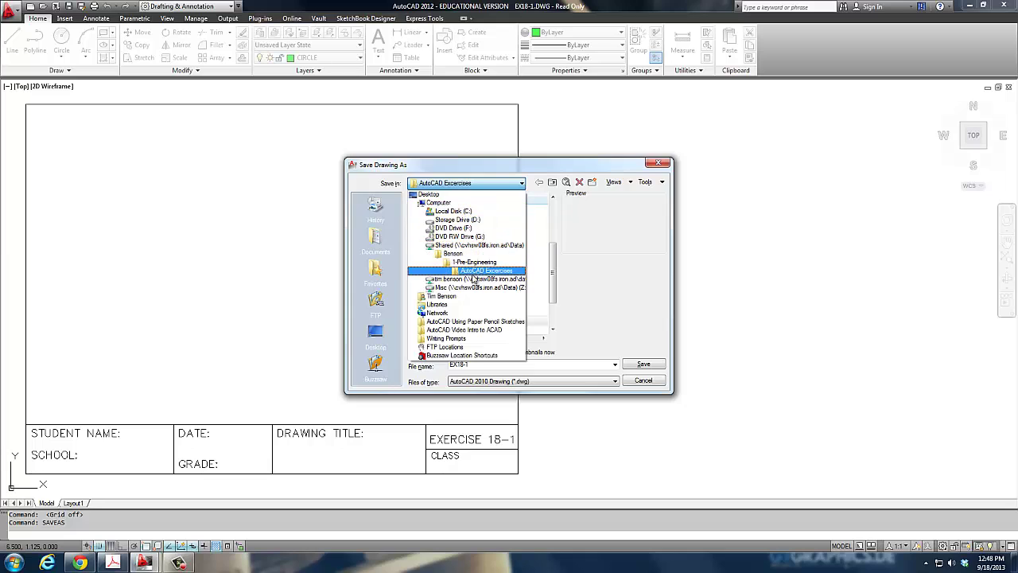
pyautogui.click(473, 279)
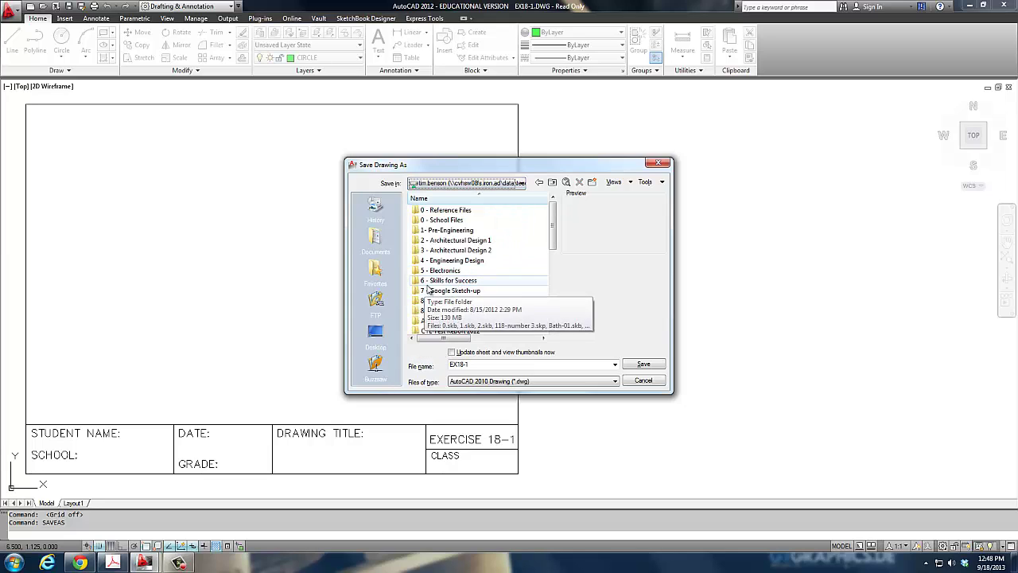
pyautogui.moveTo(682, 292); pyautogui.dragTo(873, 291)
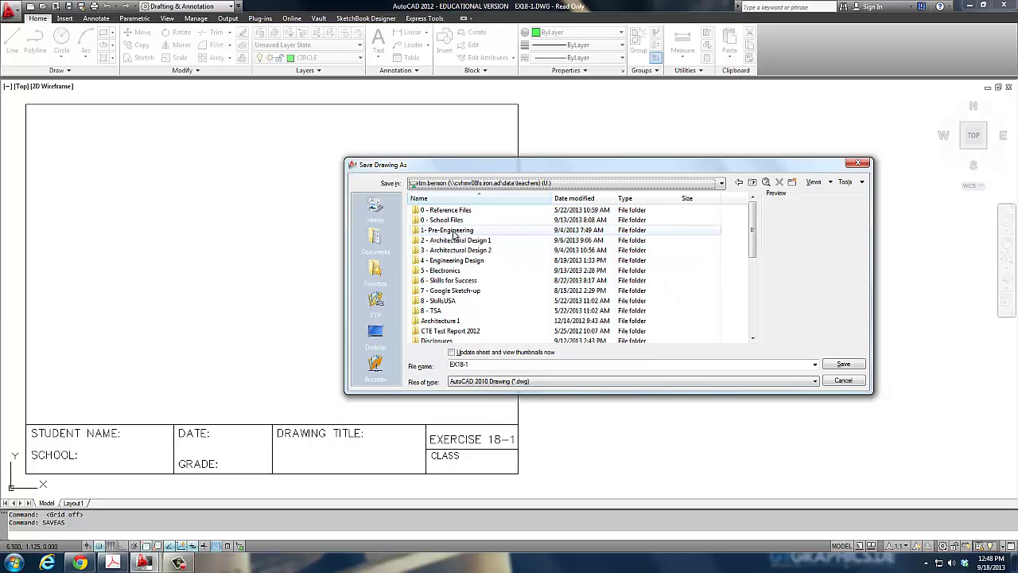
pyautogui.doubleClick(455, 230)
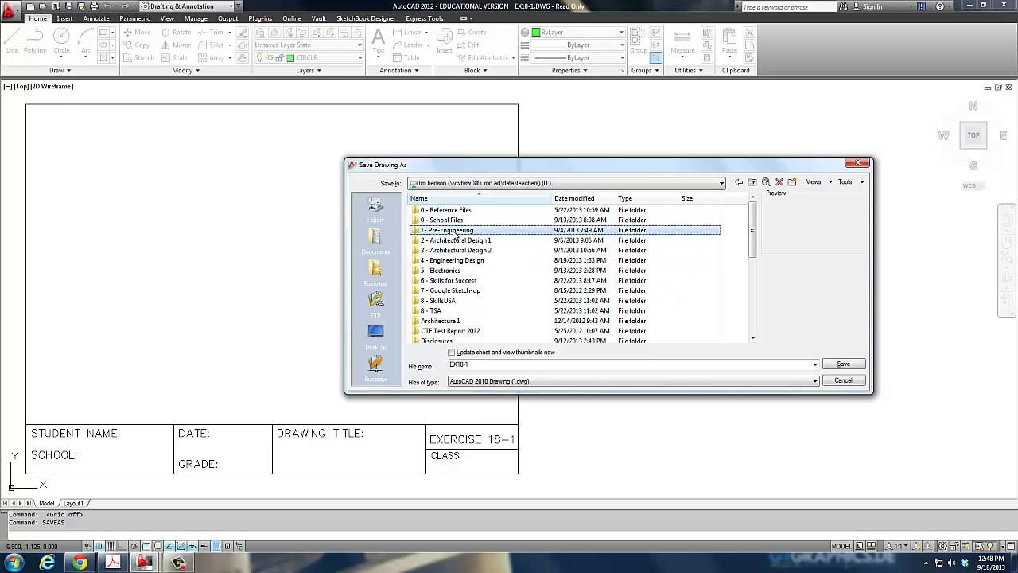
pyautogui.moveTo(755, 231); pyautogui.dragTo(759, 324)
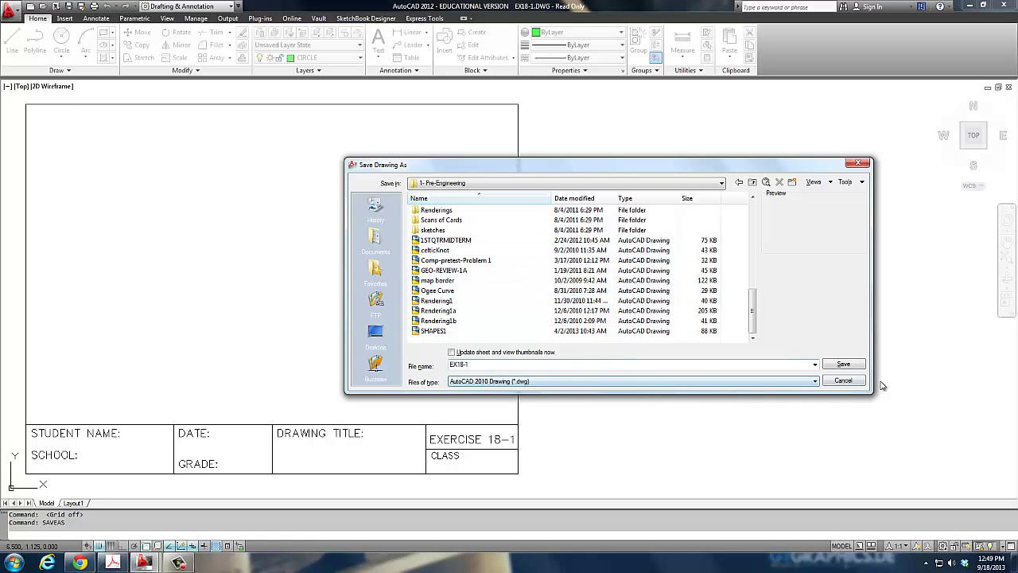
pyautogui.click(843, 364)
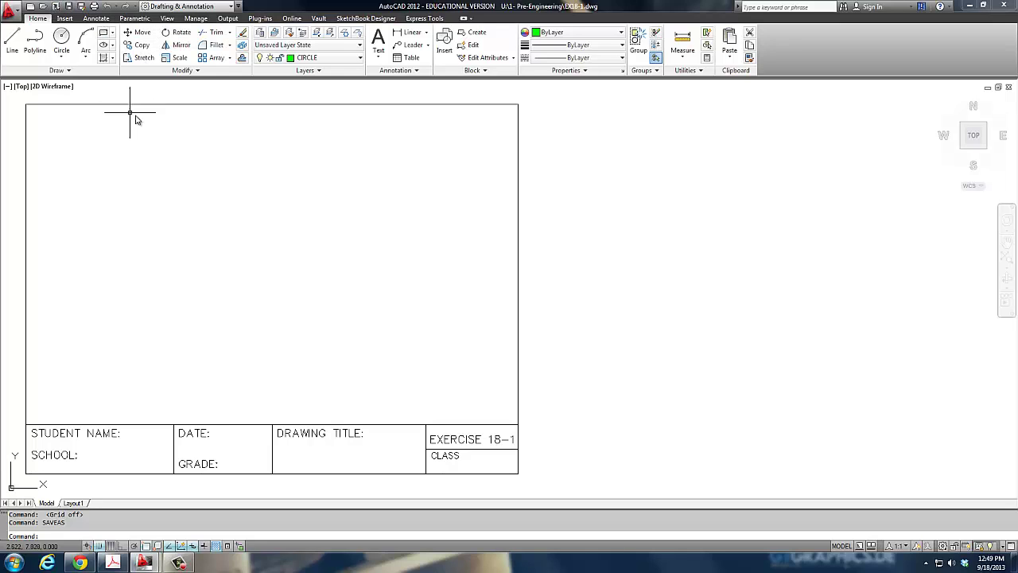
# Start plotting the drawing, keep the HP LaserJet 5200 Series PCL 5 as printer and check the paper size and printable area
pyautogui.write('plot')
pyautogui.press('Return')
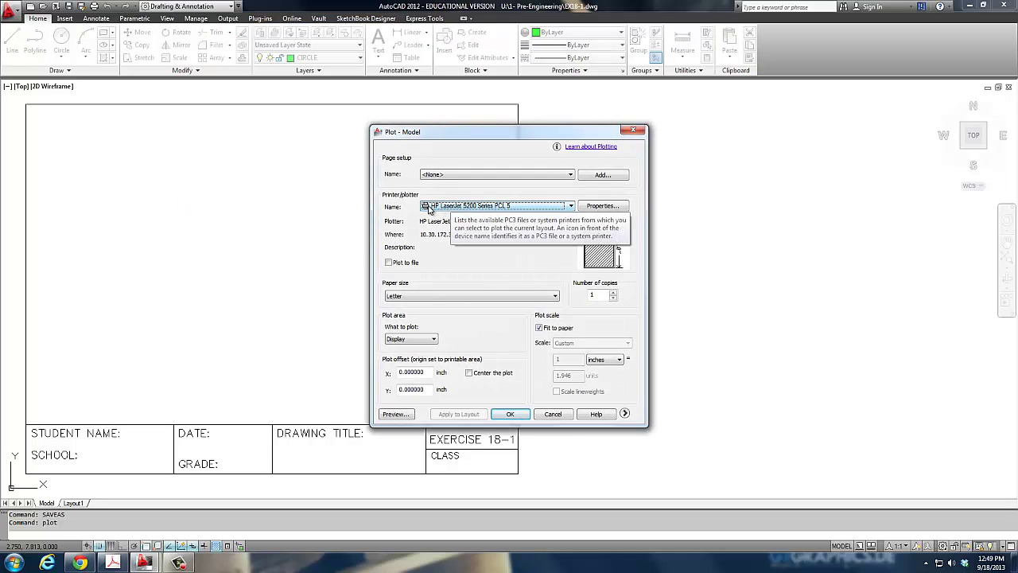
pyautogui.click(476, 206)
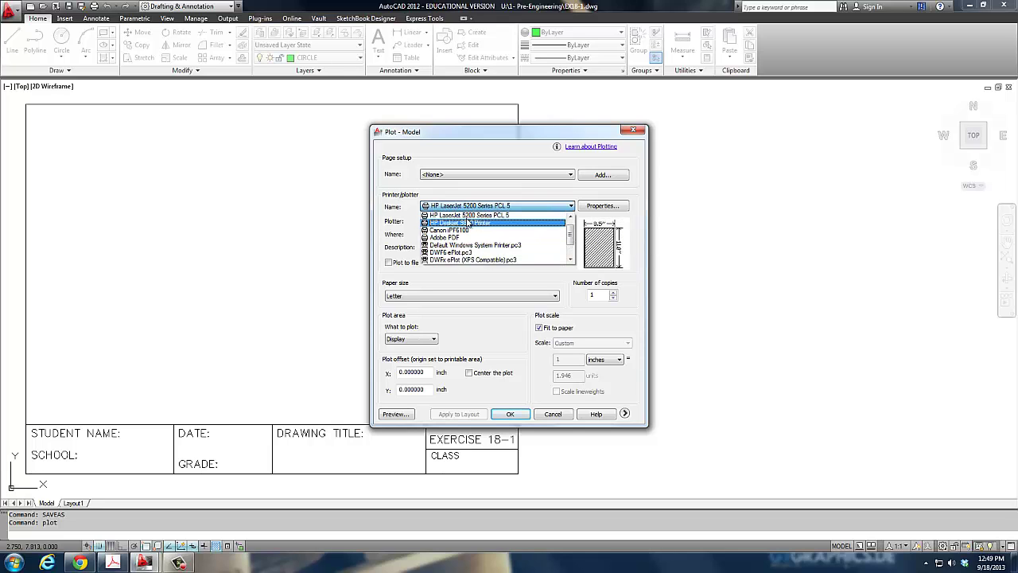
pyautogui.click(479, 207)
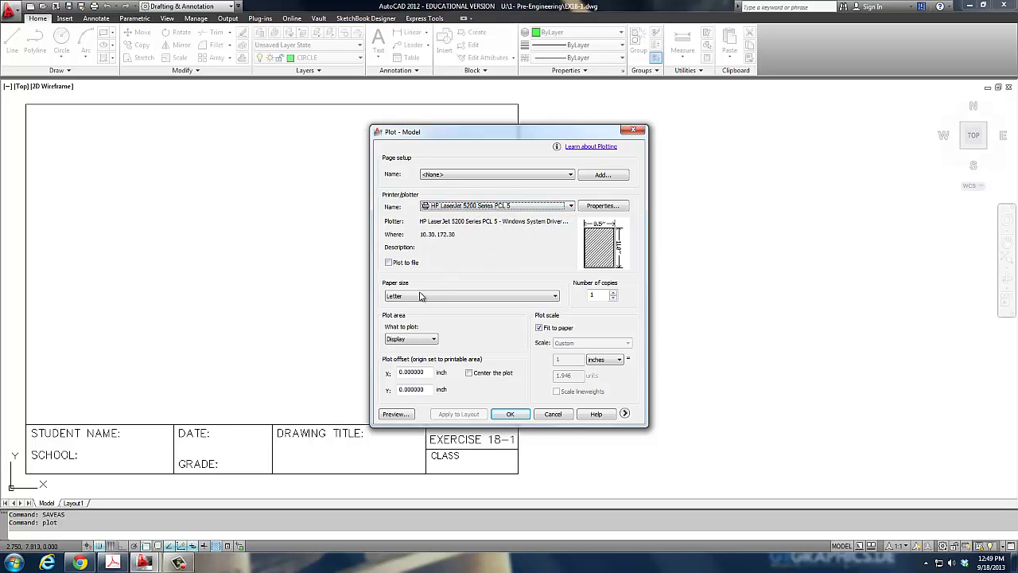
pyautogui.moveTo(620, 262)
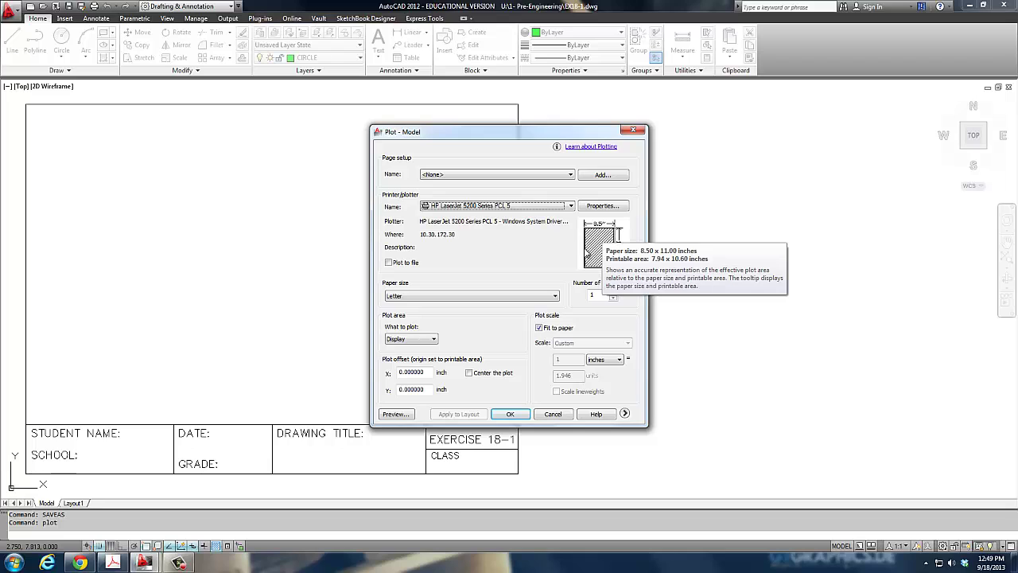
# Set the plot area to Extents, center the plot, and replace fit to paper with a 1:1 scale
pyautogui.click(434, 339)
pyautogui.click(412, 355)
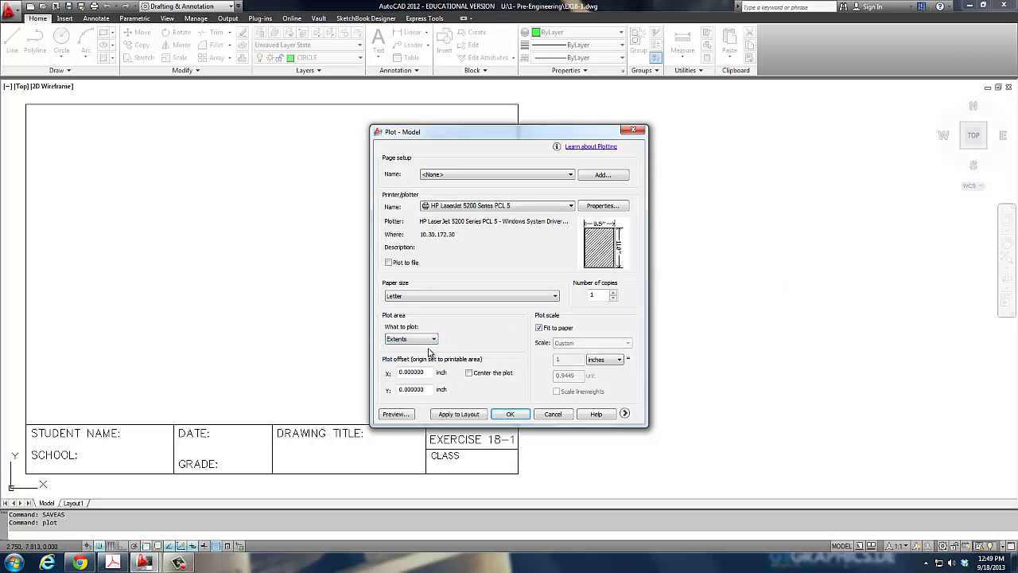
pyautogui.click(469, 373)
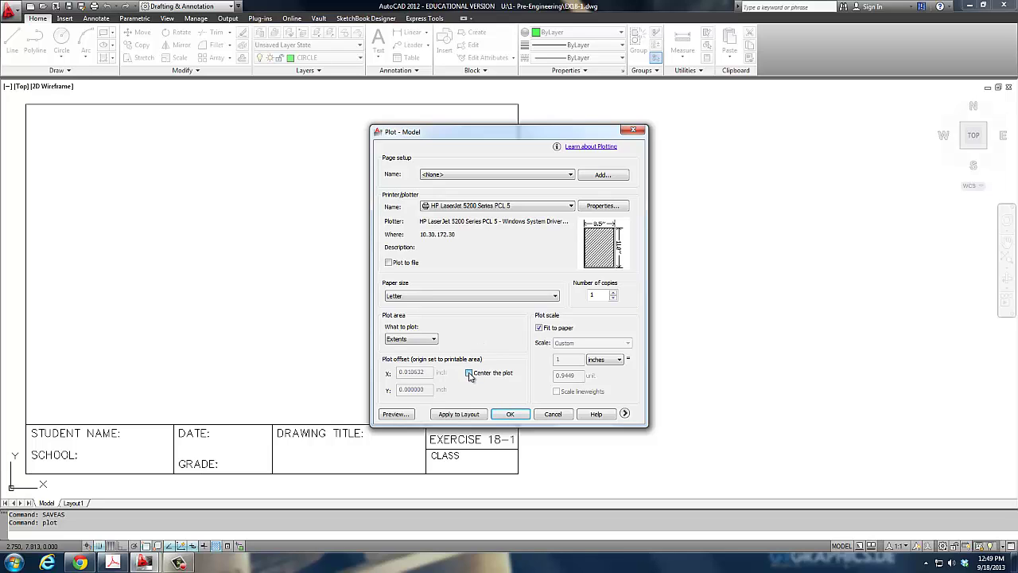
pyautogui.click(540, 328)
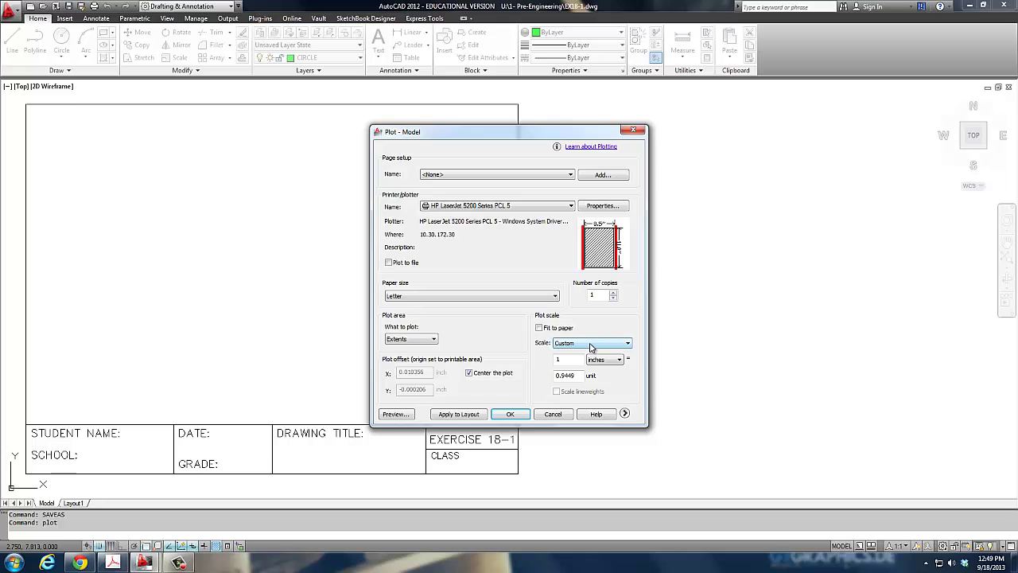
pyautogui.click(590, 347)
pyautogui.click(566, 363)
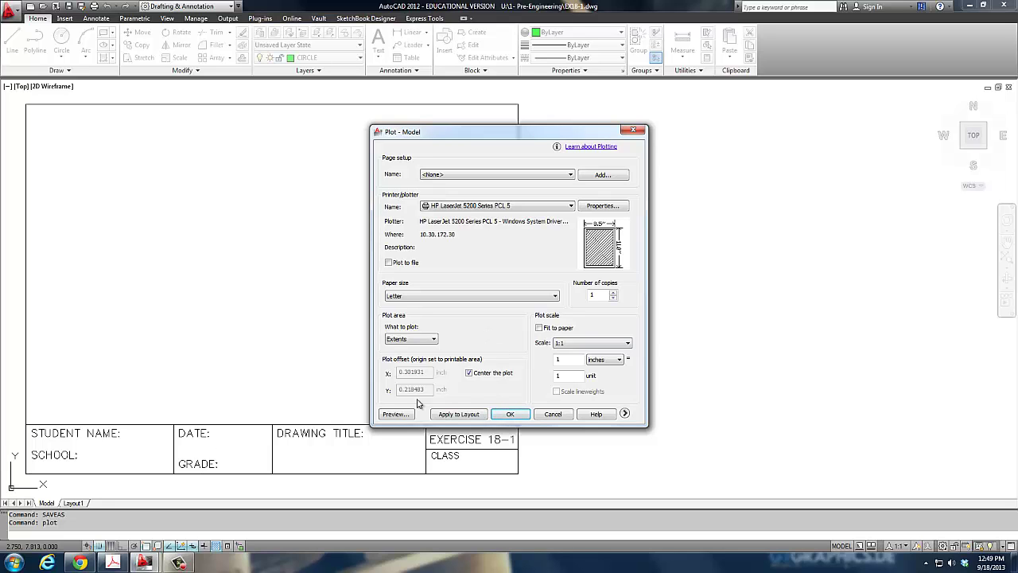
# Preview the plot on the sheet, return to the plot settings and cancel without printing
pyautogui.click(402, 418)
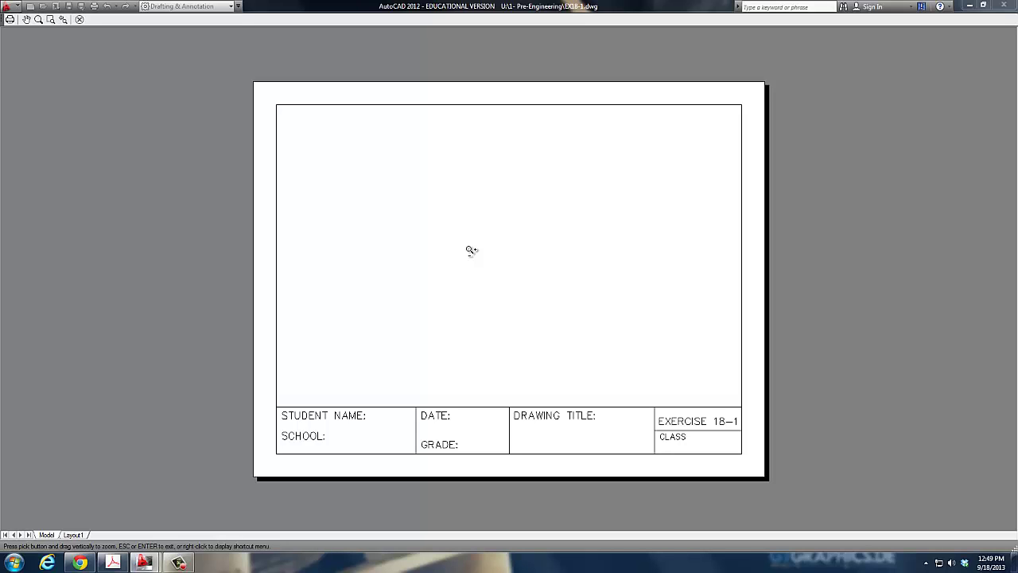
pyautogui.press('Escape')
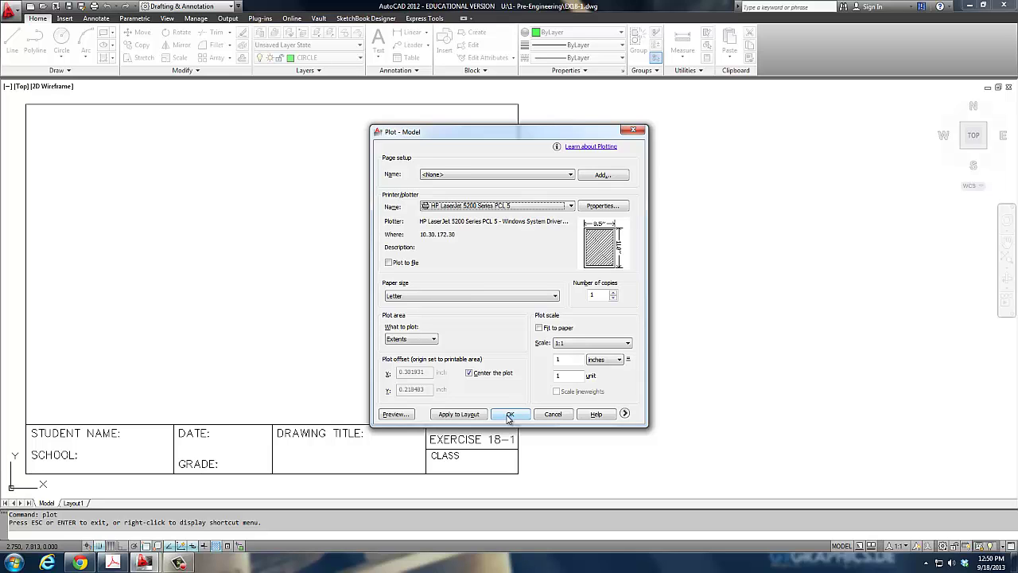
pyautogui.click(553, 413)
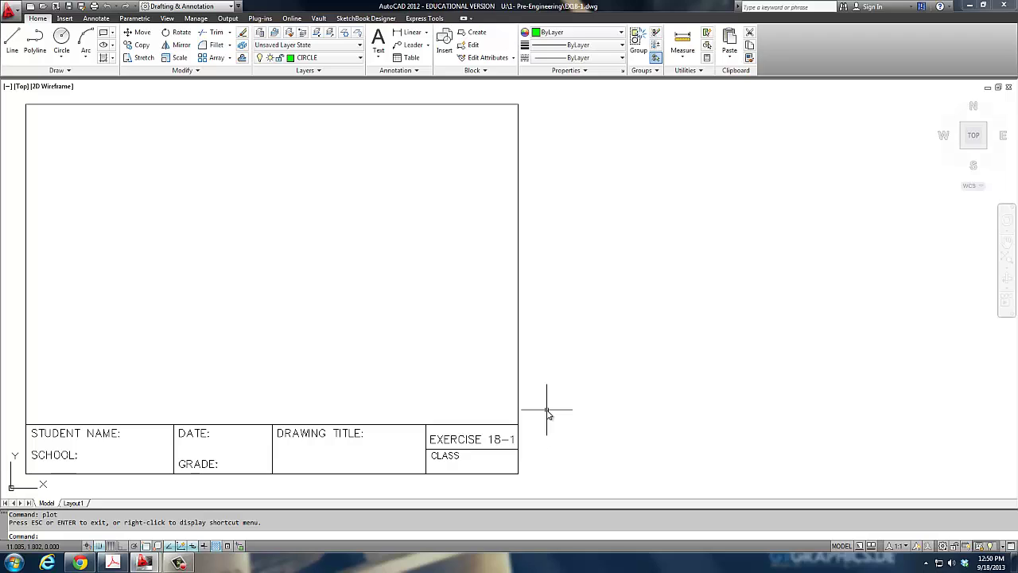